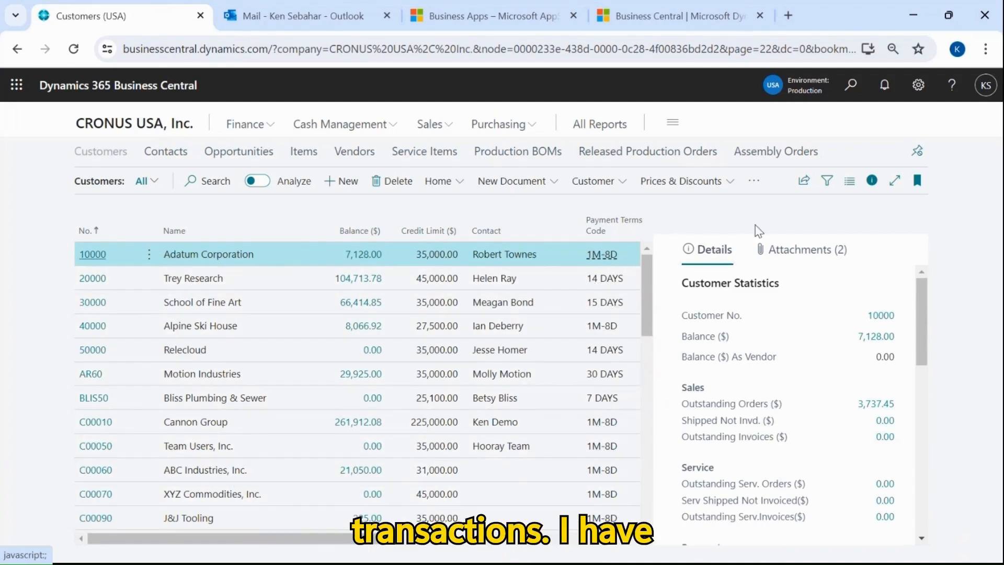
Export the Business Central customer list for editing in Excel, and open the downloaded Customer Card workbook with editing enabled.
{"action": "left_click", "coordinate": [806, 184]}
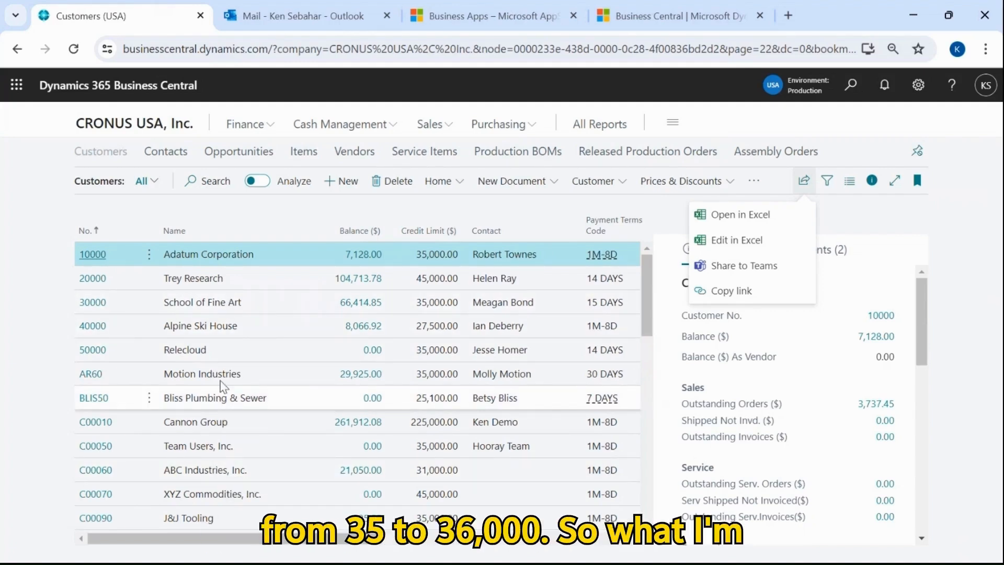
{"action": "left_click", "coordinate": [731, 243]}
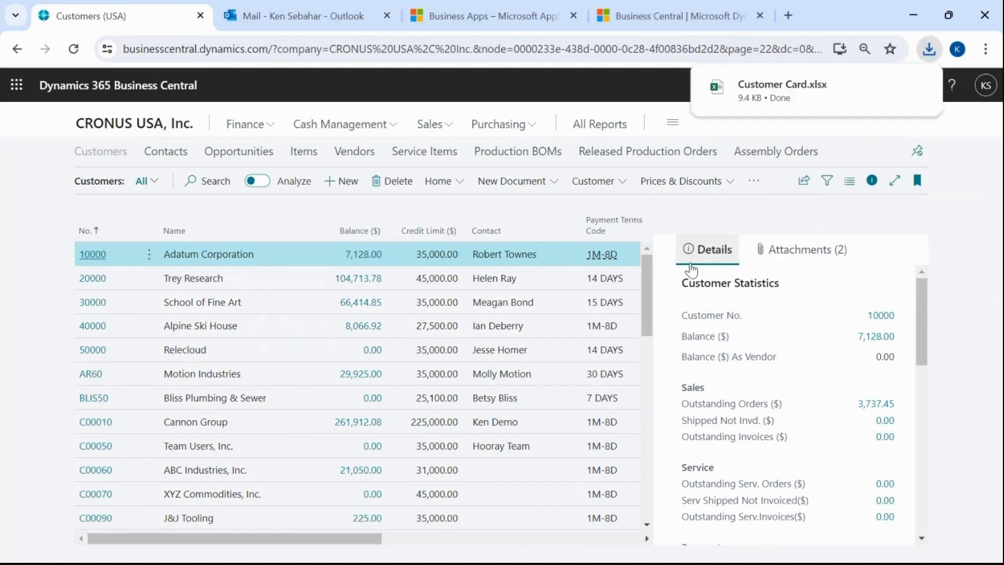
{"action": "left_click", "coordinate": [840, 102]}
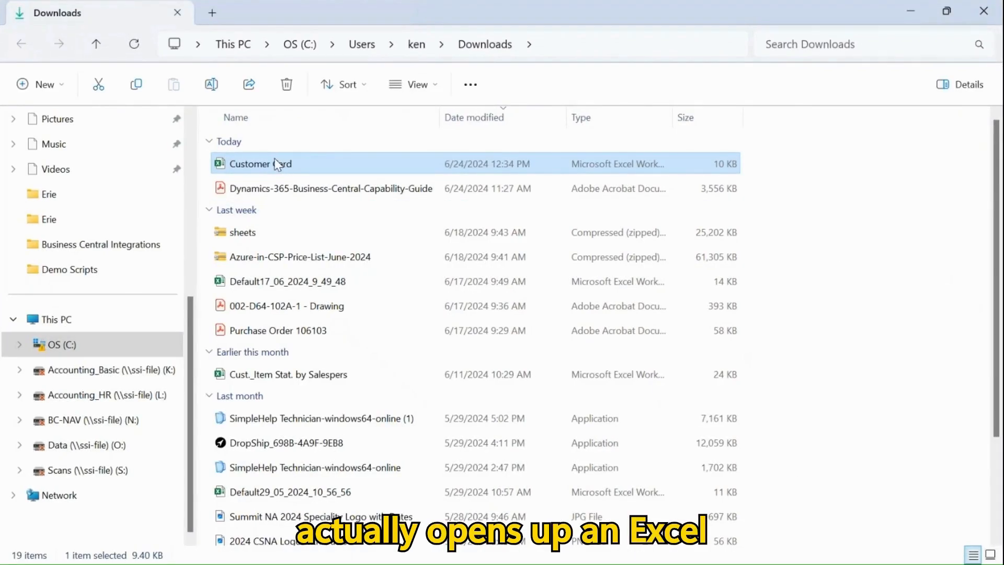
{"action": "double_click", "coordinate": [277, 164]}
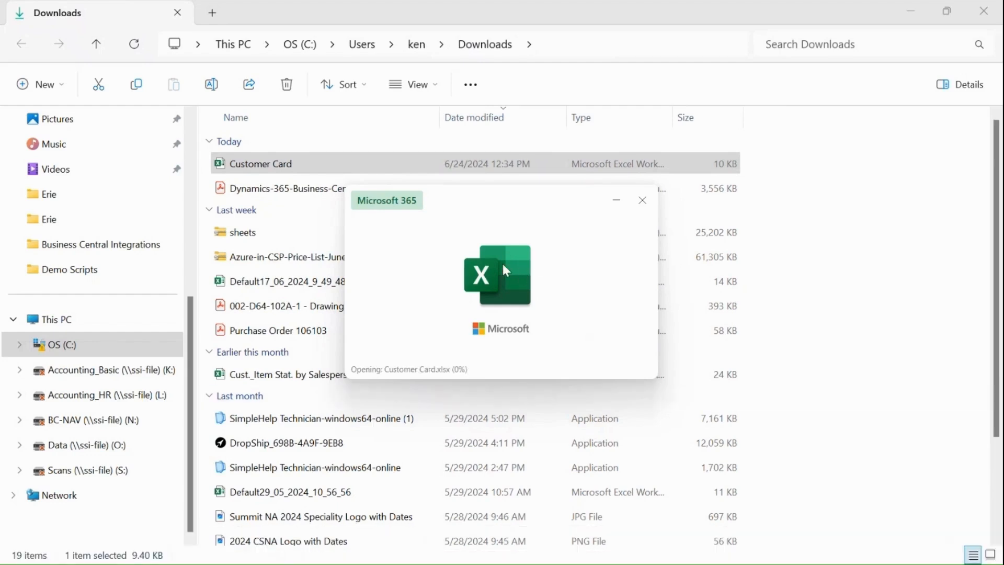
{"action": "left_click", "coordinate": [941, 46]}
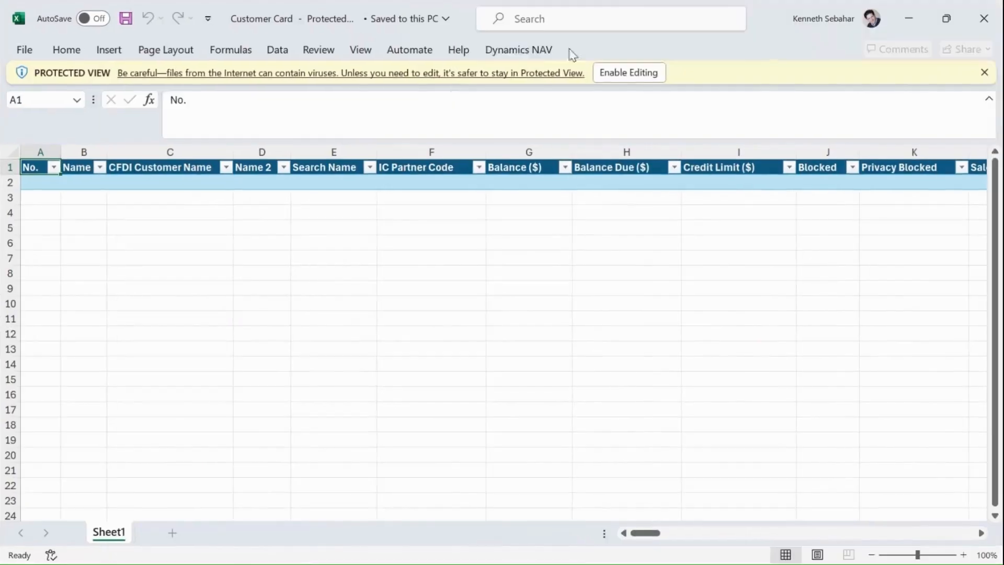
{"action": "left_click", "coordinate": [628, 74]}
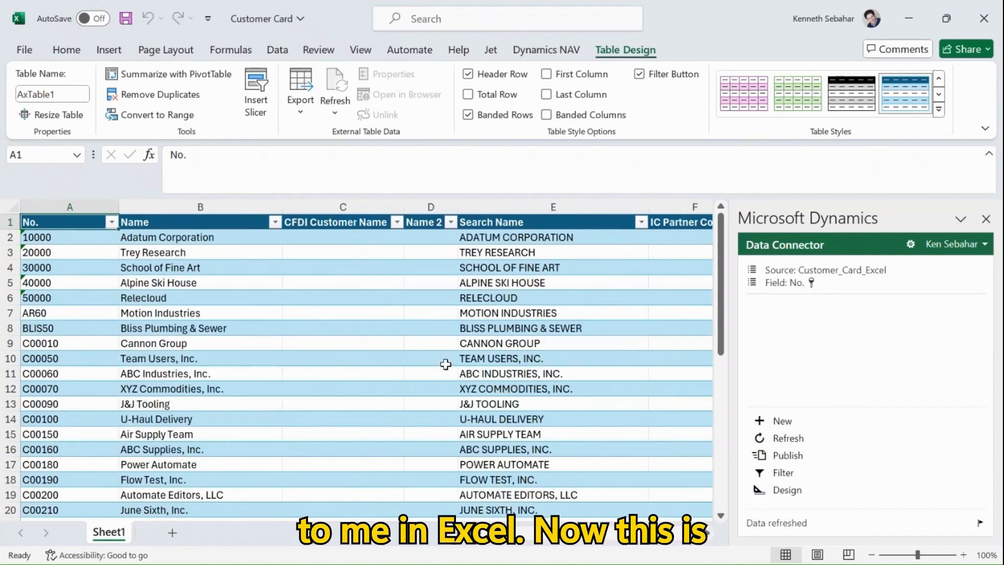
Replace every 35000 with 36000 in the Credit Limit ($) column.
{"action": "scroll", "coordinate": [355, 260], "scroll_direction": "right", "scroll_amount": 5}
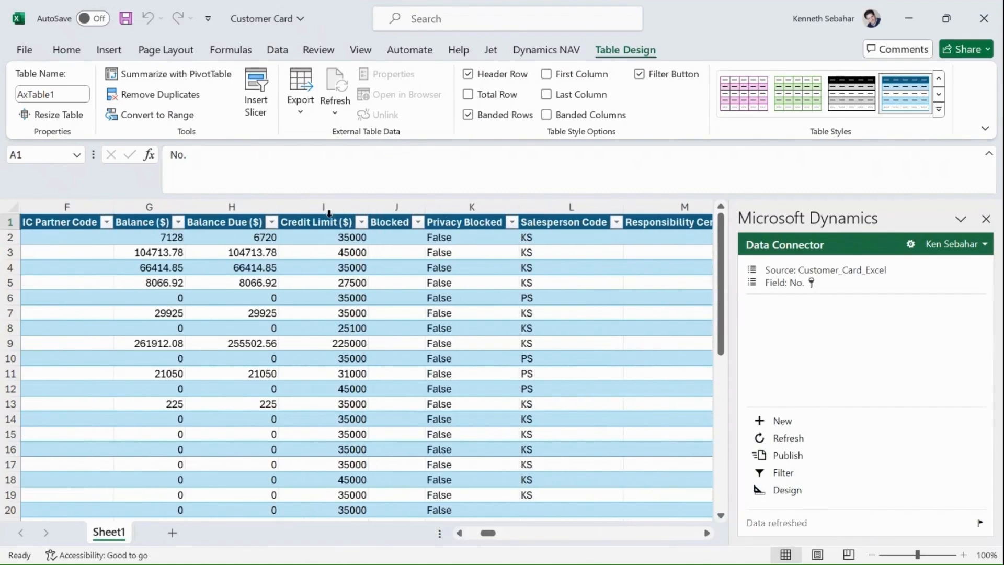
{"action": "left_click", "coordinate": [324, 205]}
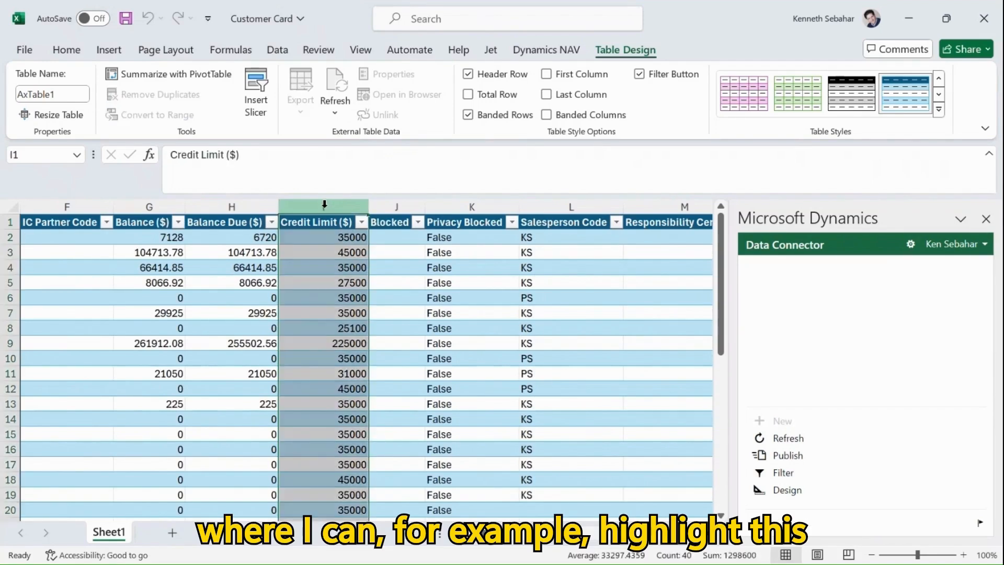
{"action": "left_click", "coordinate": [66, 51]}
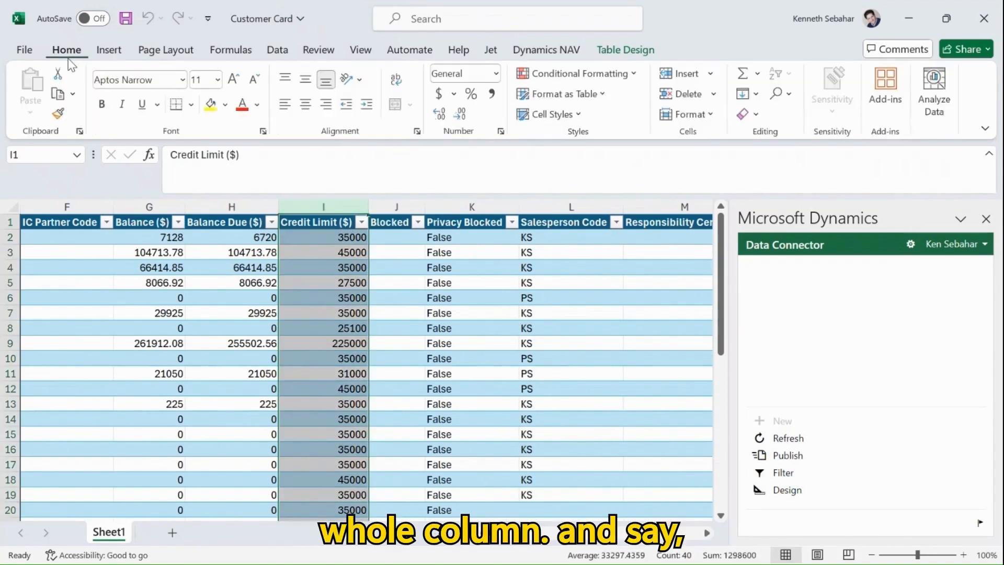
{"action": "left_click", "coordinate": [756, 116]}
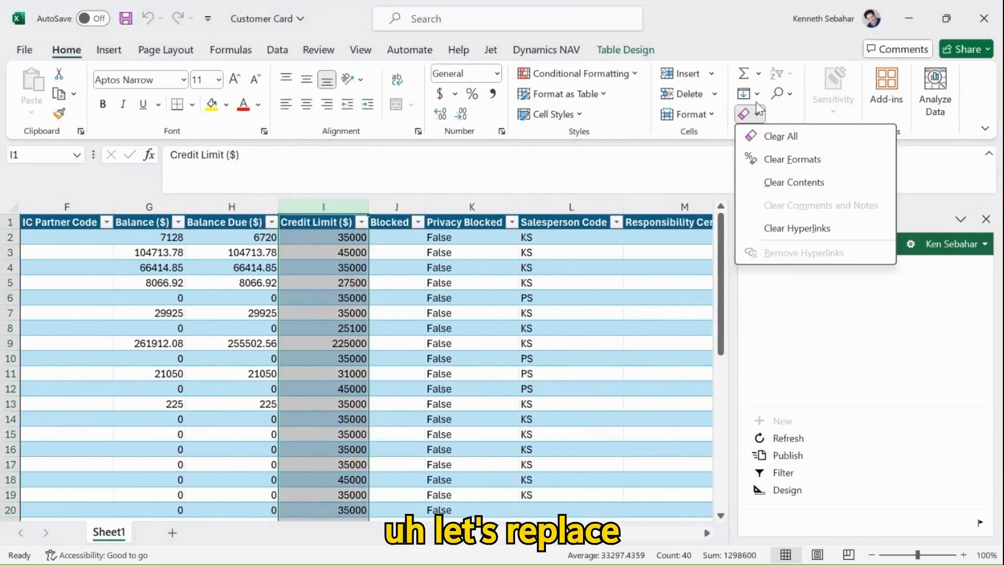
{"action": "left_click", "coordinate": [784, 94]}
{"action": "left_click", "coordinate": [807, 138]}
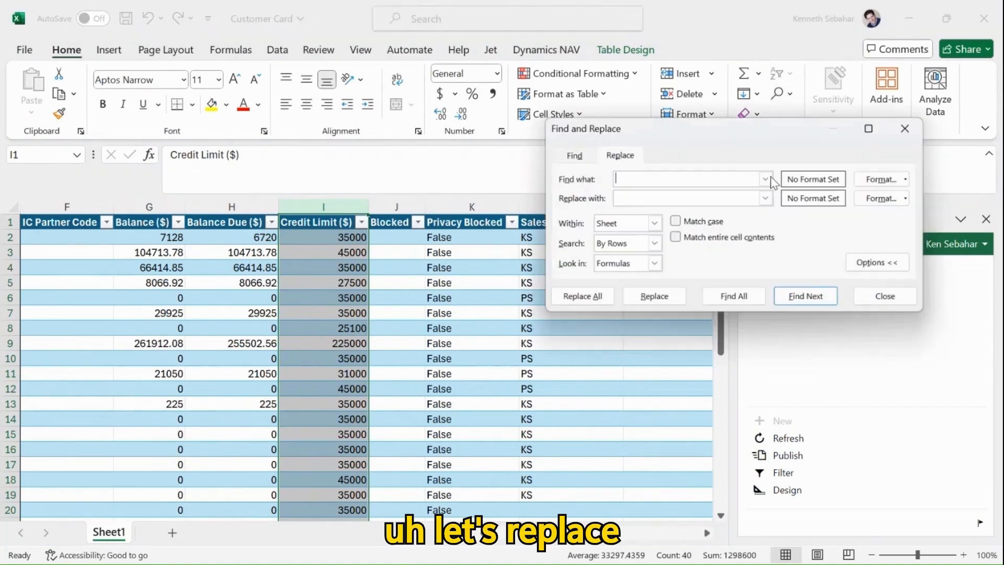
{"action": "type", "text": "35000"}
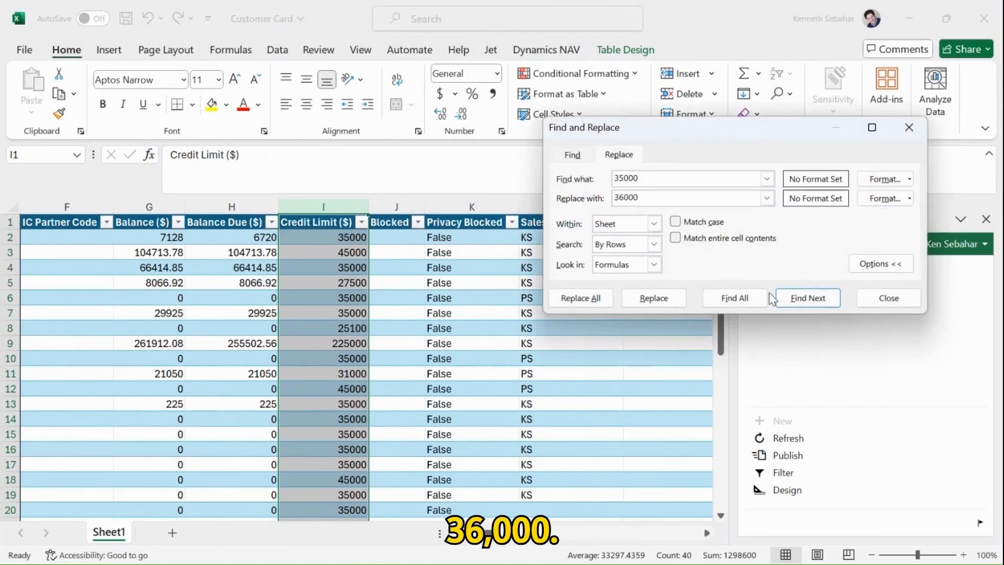
{"action": "left_click", "coordinate": [590, 300]}
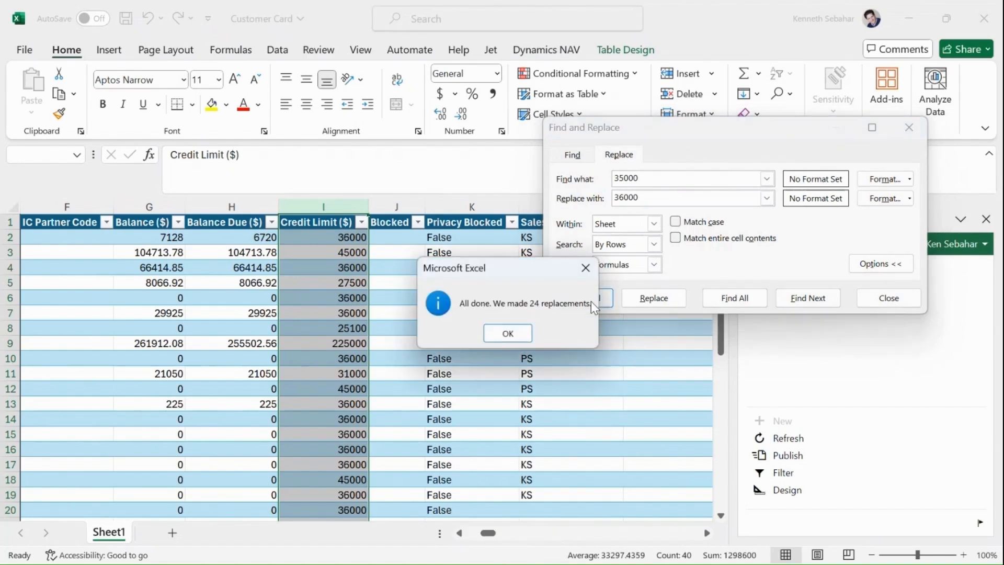
{"action": "left_click", "coordinate": [507, 335]}
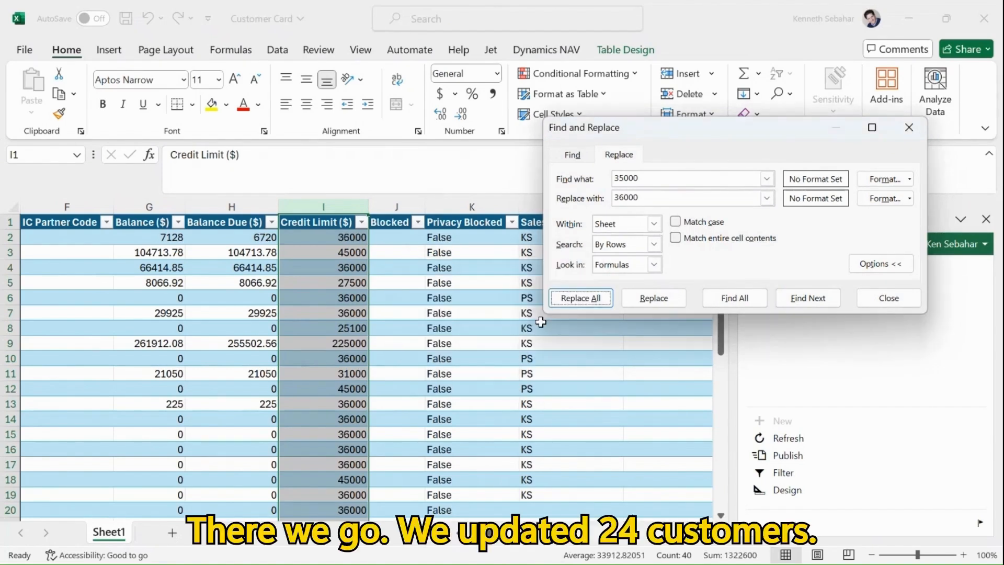
{"action": "left_click", "coordinate": [881, 301]}
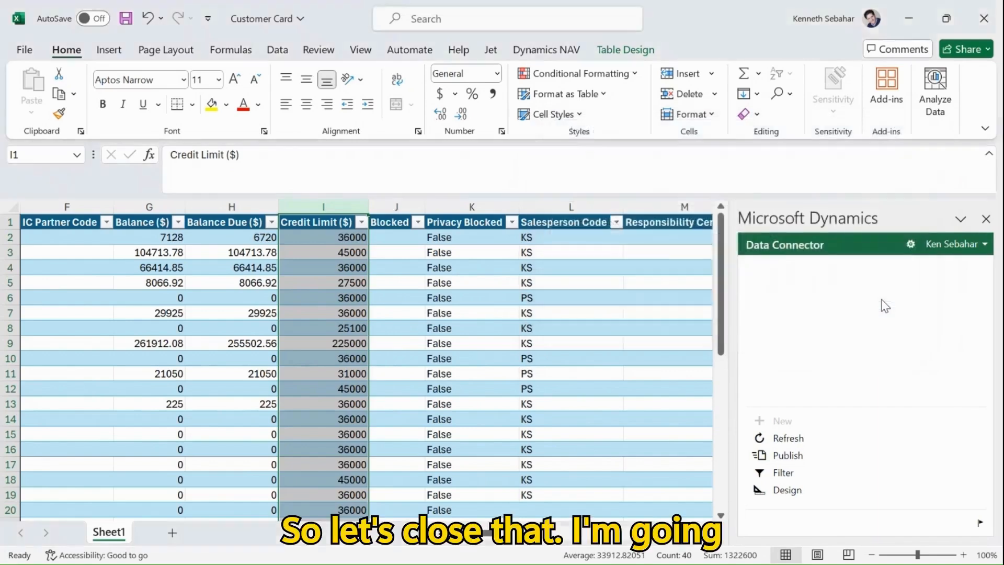
Save the workbook to the Desktop as Customer Card2.
{"action": "left_click", "coordinate": [20, 50]}
{"action": "left_click", "coordinate": [52, 291]}
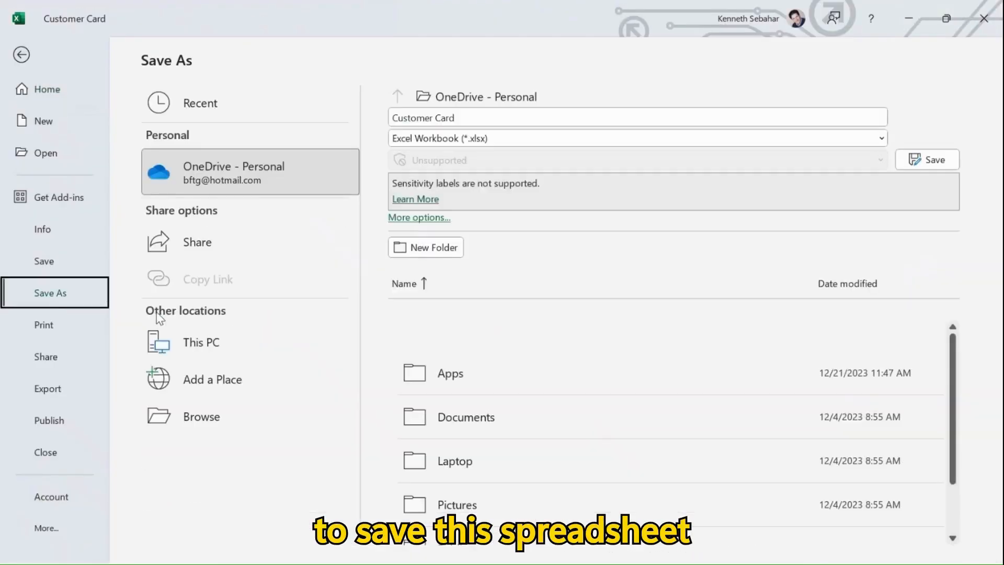
{"action": "left_click", "coordinate": [177, 418]}
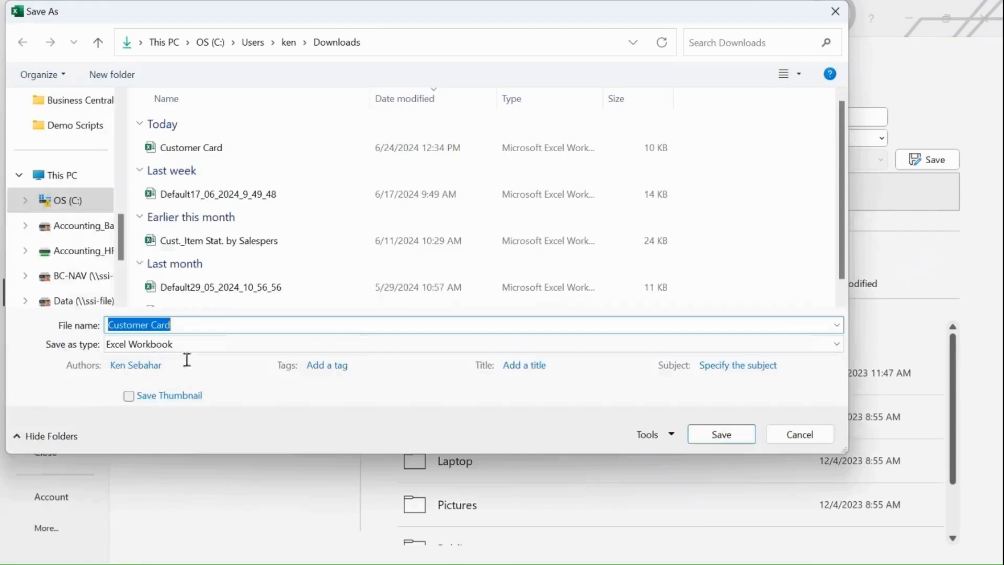
{"action": "scroll", "coordinate": [86, 246], "scroll_direction": "down", "scroll_amount": 1}
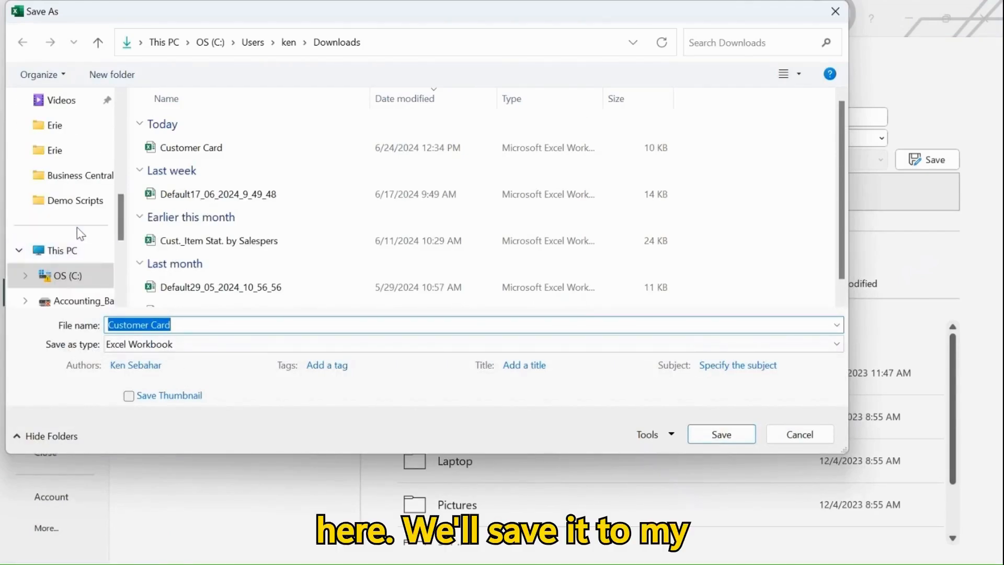
{"action": "scroll", "coordinate": [77, 227], "scroll_direction": "up", "scroll_amount": 3}
{"action": "left_click", "coordinate": [62, 204]}
{"action": "left_click", "coordinate": [213, 326]}
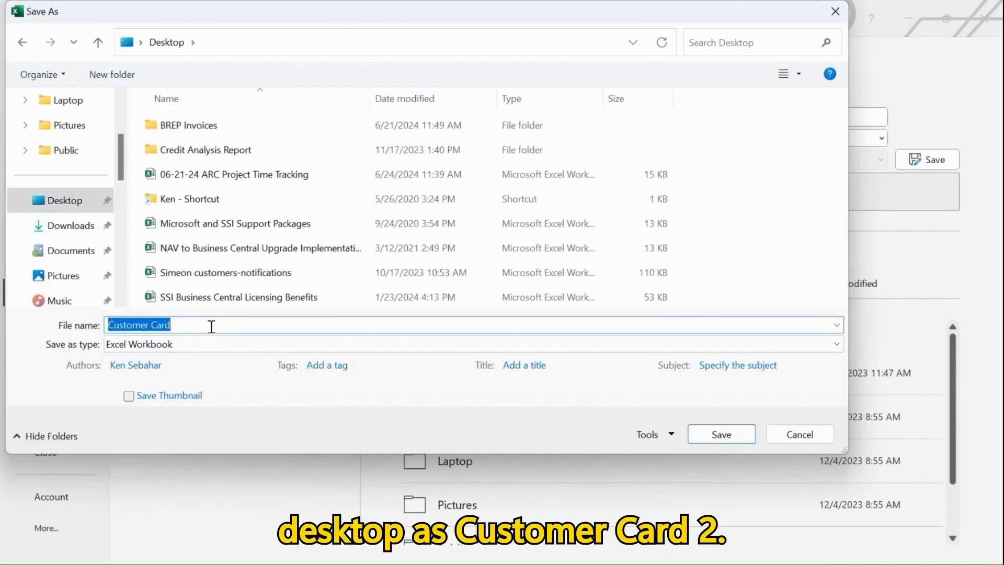
{"action": "left_click", "coordinate": [214, 325]}
{"action": "left_click", "coordinate": [720, 433]}
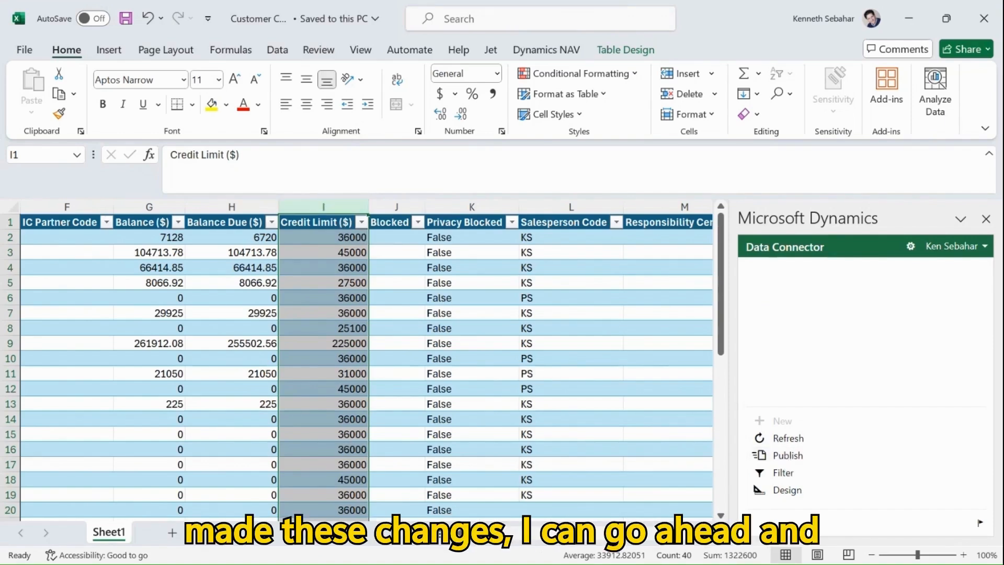
Publish the credit limit changes through the data connector and check the customer list in Business Central.
{"action": "left_click", "coordinate": [760, 455]}
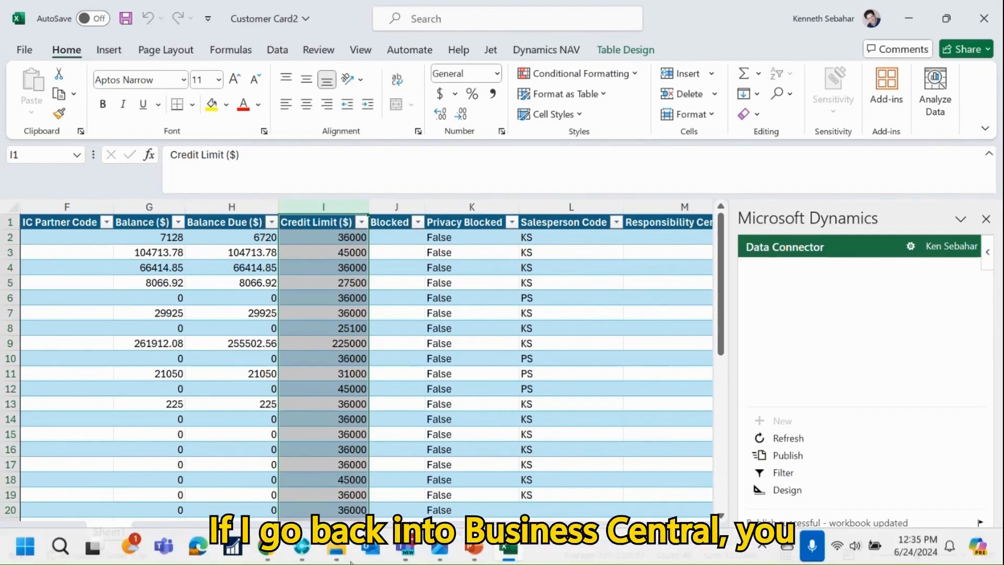
{"action": "left_click", "coordinate": [267, 555]}
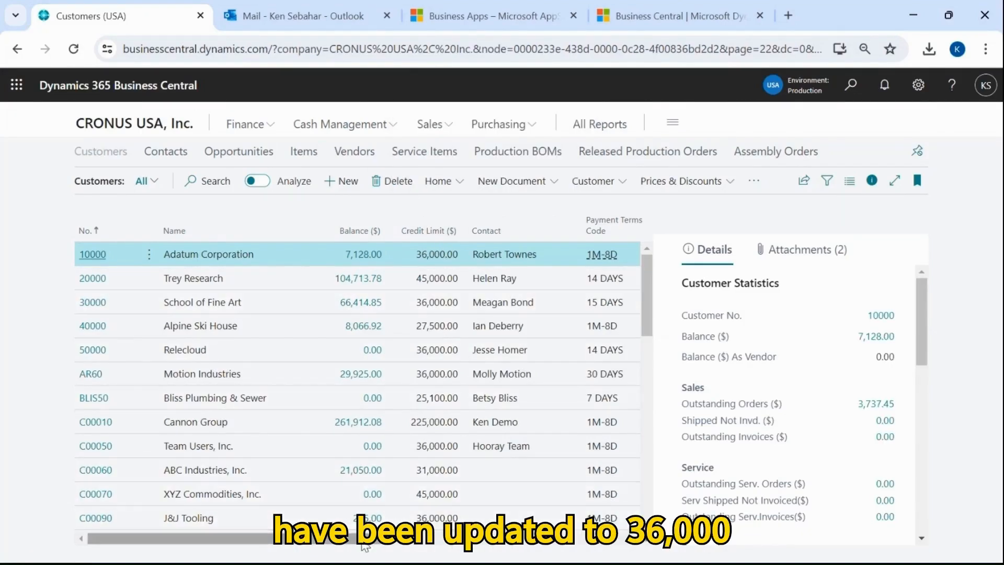
{"action": "left_click_drag", "start_coordinate": [369, 542], "coordinate": [346, 544]}
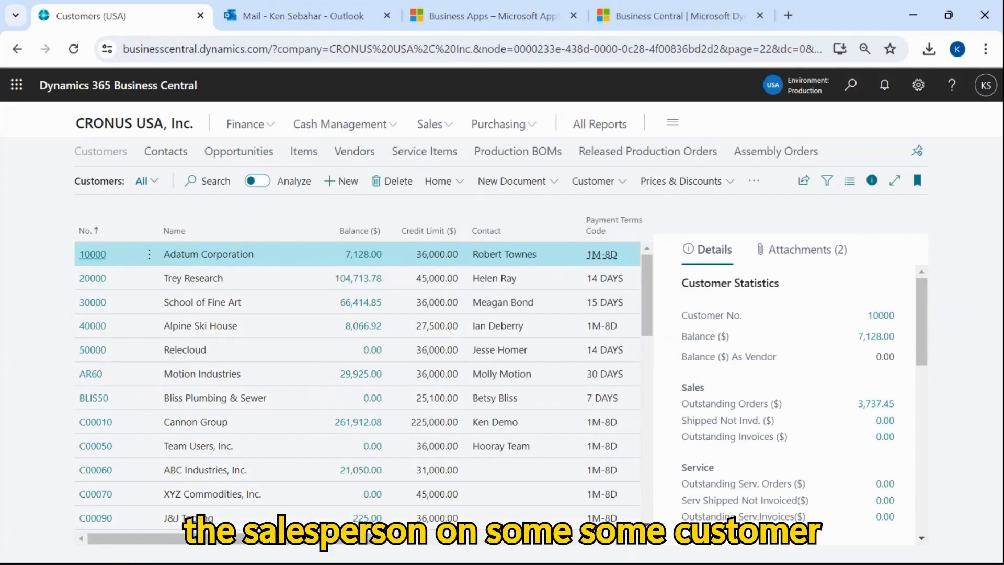
Switch back to the Customer Card2 workbook in Excel and look along Adatum Corporation's row for the Salesperson Code column.
{"action": "left_click", "coordinate": [517, 548]}
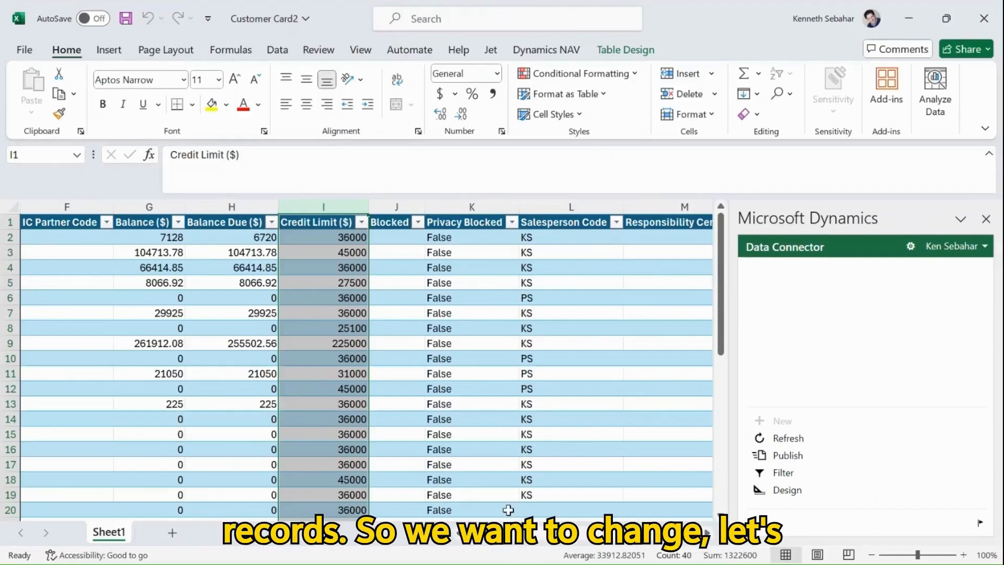
{"action": "left_click", "coordinate": [557, 293]}
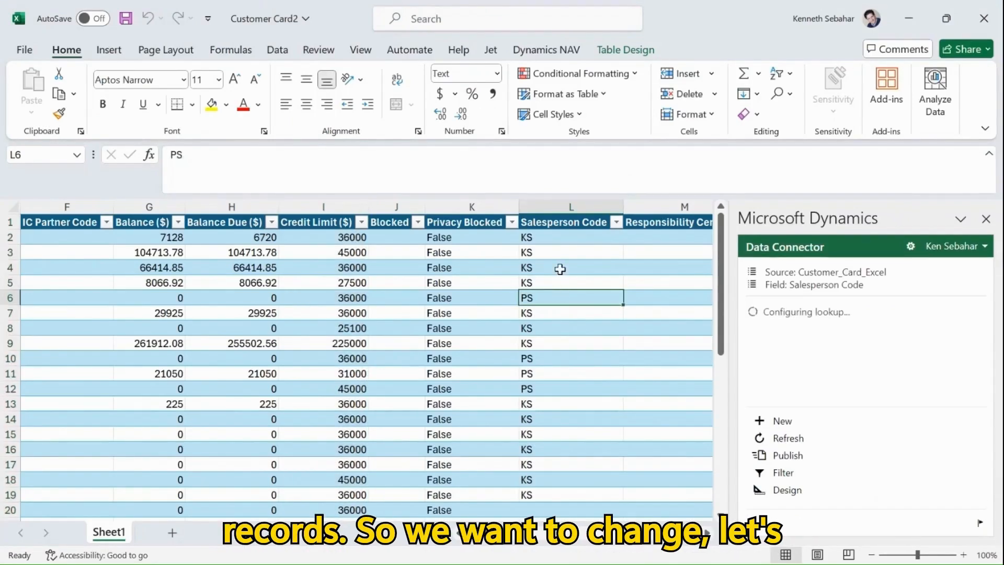
{"action": "left_click_drag", "start_coordinate": [489, 538], "coordinate": [462, 547]}
{"action": "left_click", "coordinate": [225, 239]}
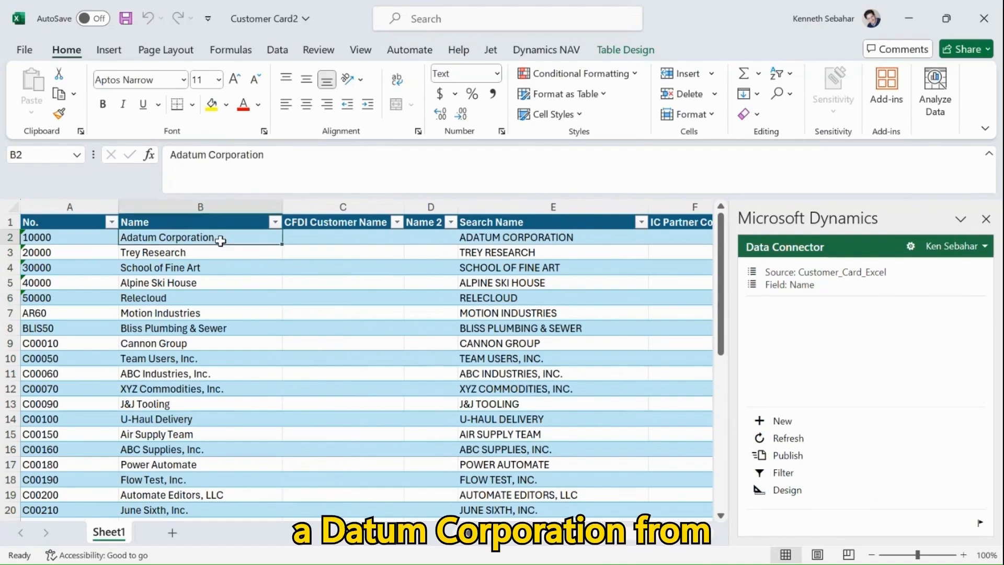
{"action": "key", "text": "Right"}
{"action": "key", "text": "Right"}
{"action": "key", "text": "Right"}
{"action": "key", "text": "Right"}
{"action": "key", "text": "Right"}
{"action": "key", "text": "Right"}
{"action": "key", "text": "Right"}
{"action": "key", "text": "Right"}
{"action": "key", "text": "Right"}
{"action": "key", "text": "Right"}
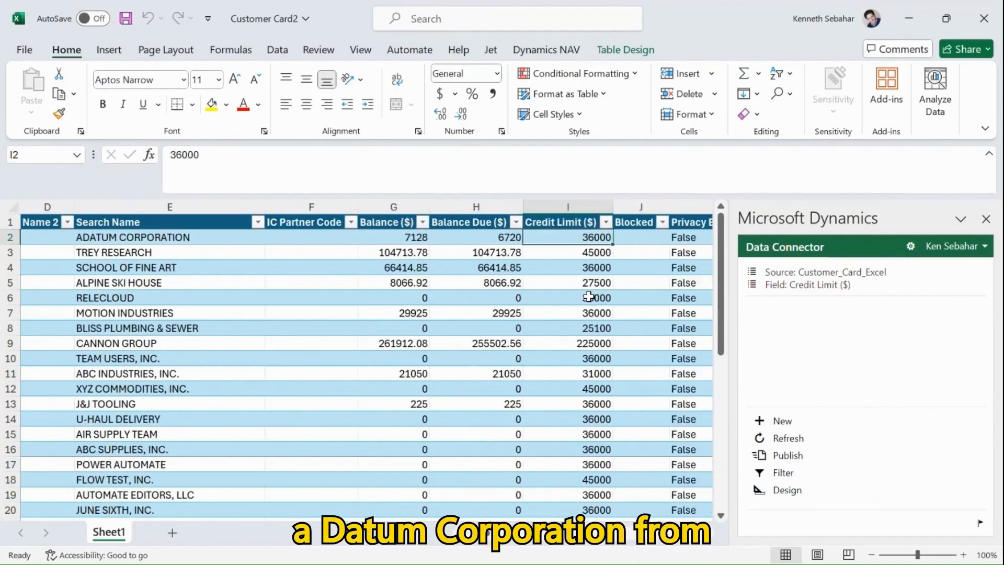
{"action": "key", "text": "Right"}
{"action": "key", "text": "Right"}
{"action": "key", "text": "Right"}
{"action": "key", "text": "Right"}
{"action": "key", "text": "Right"}
{"action": "key", "text": "Right"}
{"action": "key", "text": "Right"}
{"action": "key", "text": "Right"}
{"action": "key", "text": "Right"}
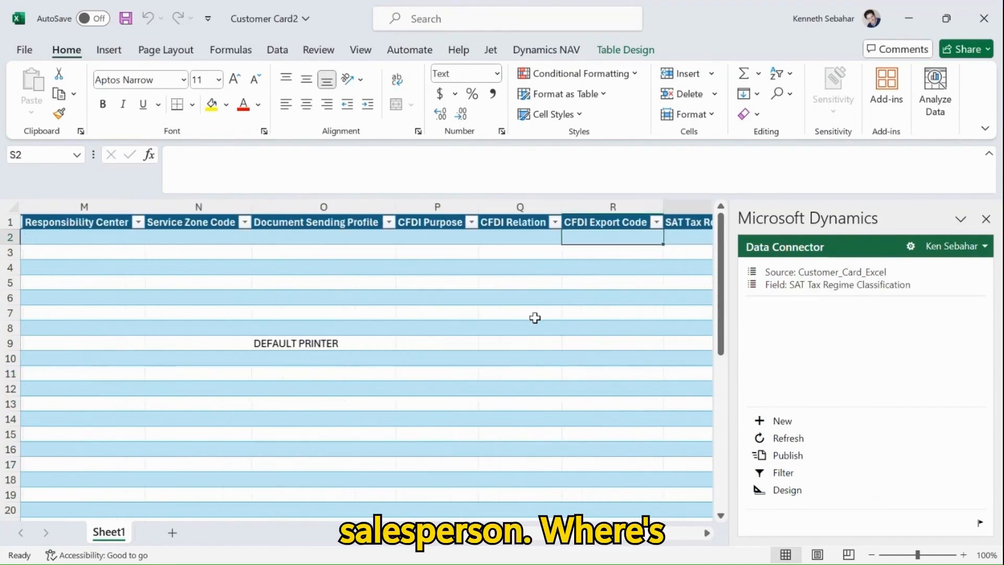
{"action": "key", "text": "Right"}
{"action": "key", "text": "Right"}
{"action": "key", "text": "Right"}
{"action": "key", "text": "Right"}
{"action": "key", "text": "Right"}
{"action": "key", "text": "Right"}
{"action": "key", "text": "Right"}
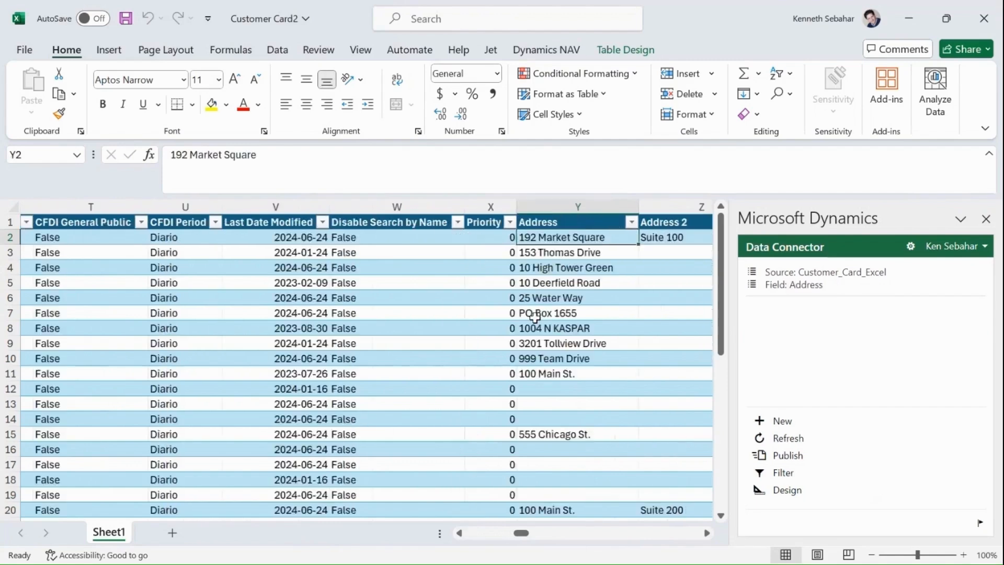
{"action": "key", "text": "Right"}
{"action": "key", "text": "Right"}
{"action": "key", "text": "Right"}
{"action": "key", "text": "Right"}
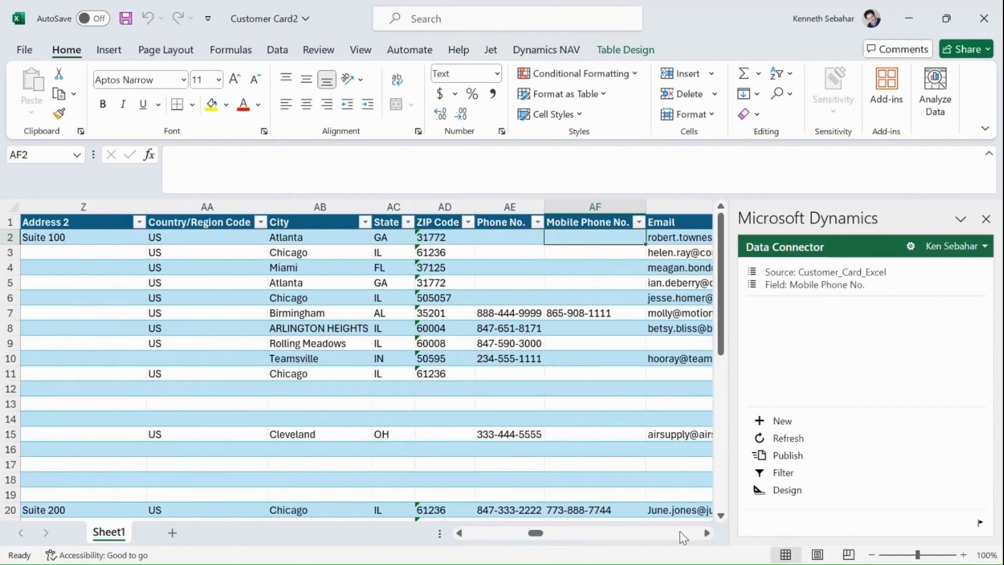
{"action": "left_click", "coordinate": [683, 535]}
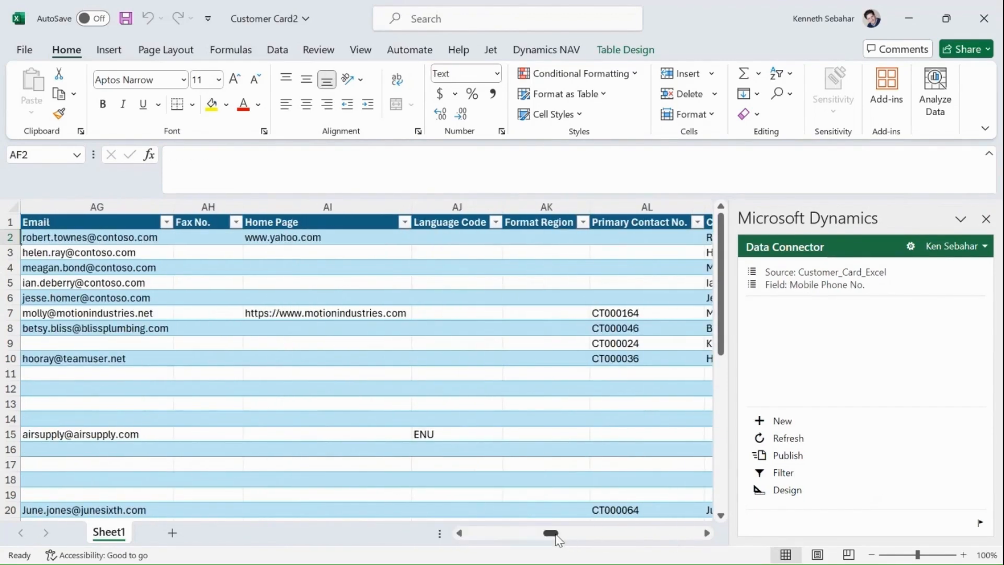
{"action": "left_click_drag", "start_coordinate": [550, 533], "coordinate": [490, 543]}
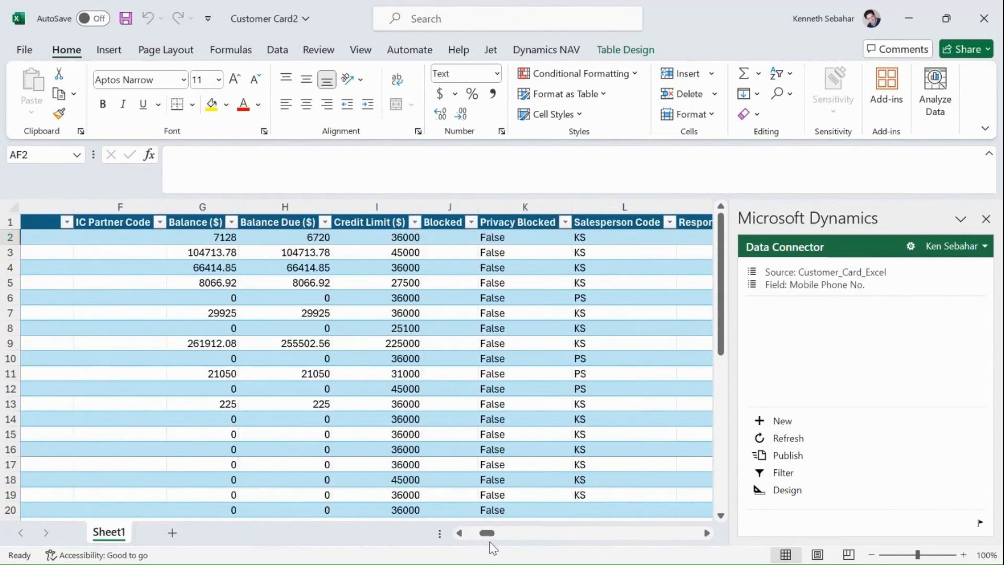
Set the Salesperson Code to PS for Adatum Corporation and to KEN for Trey Research.
{"action": "left_click", "coordinate": [595, 236]}
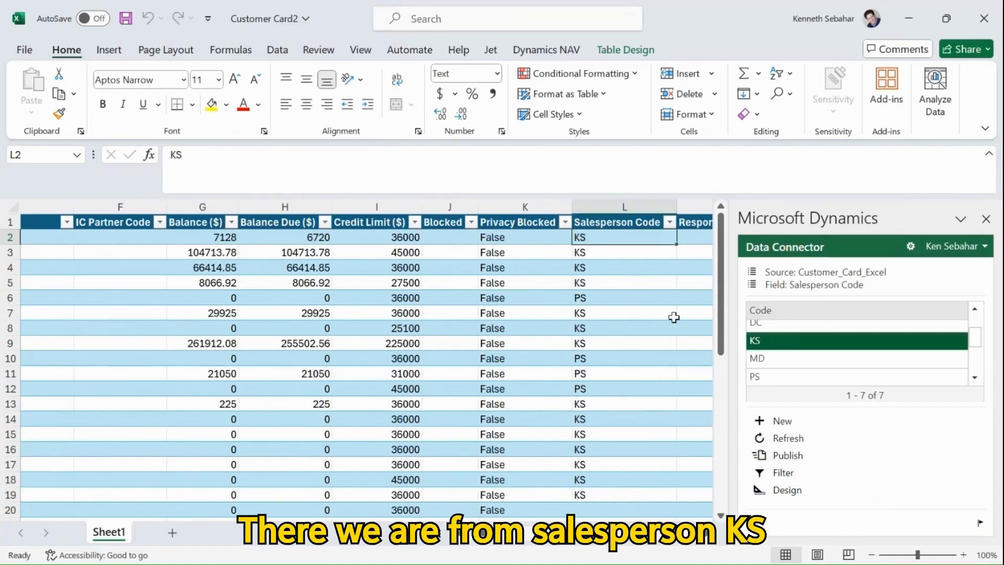
{"action": "type", "text": "PS"}
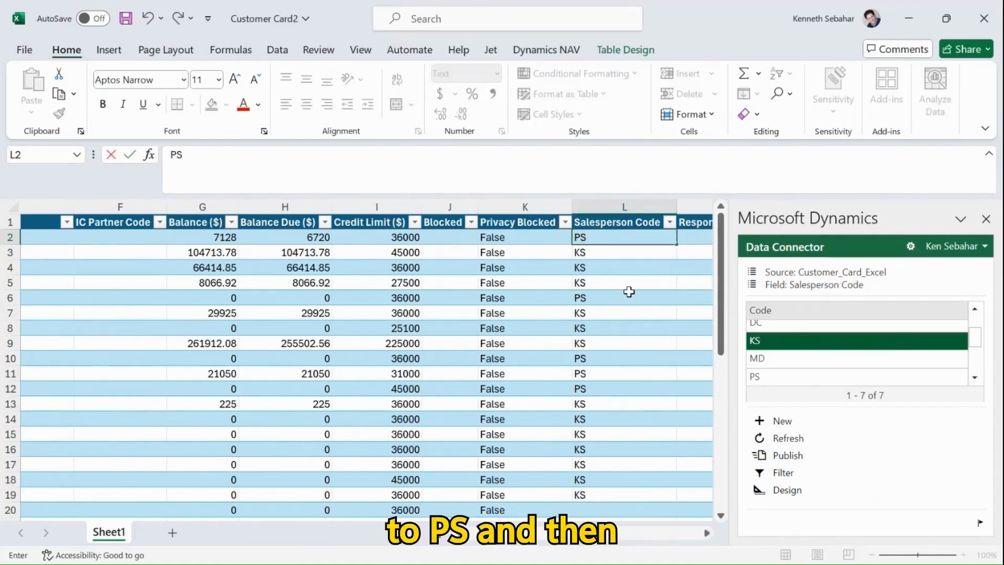
{"action": "left_click_drag", "start_coordinate": [491, 543], "coordinate": [460, 541]}
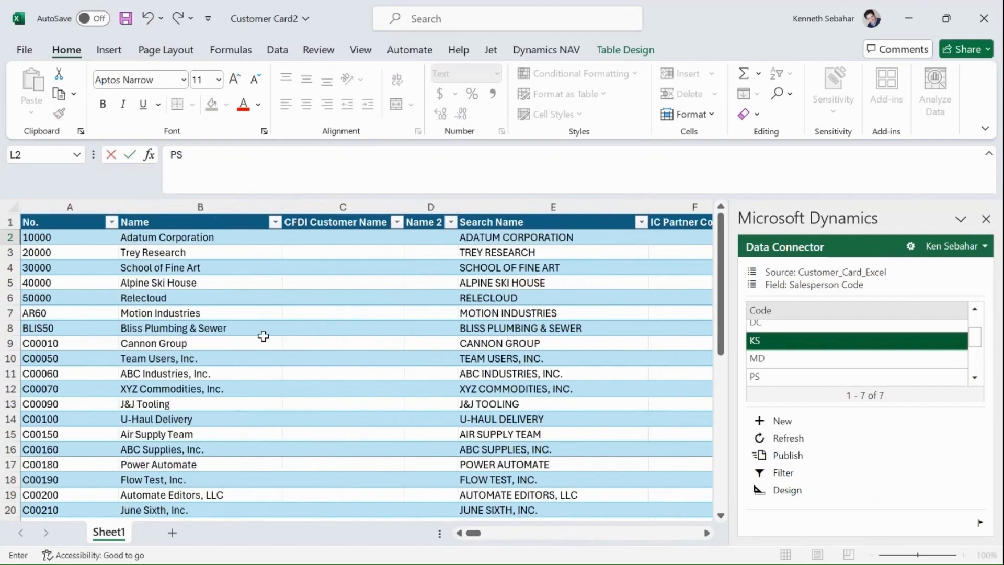
{"action": "left_click", "coordinate": [201, 253]}
{"action": "key", "text": "Right"}
{"action": "key", "text": "Right"}
{"action": "key", "text": "Right"}
{"action": "key", "text": "Right"}
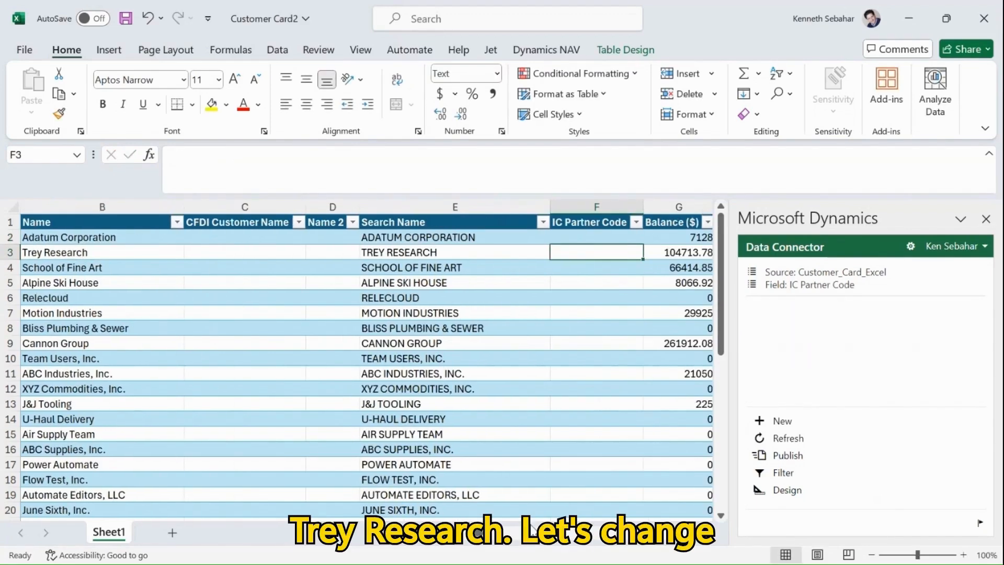
{"action": "left_click_drag", "start_coordinate": [552, 534], "coordinate": [579, 534]}
{"action": "left_click", "coordinate": [462, 251]}
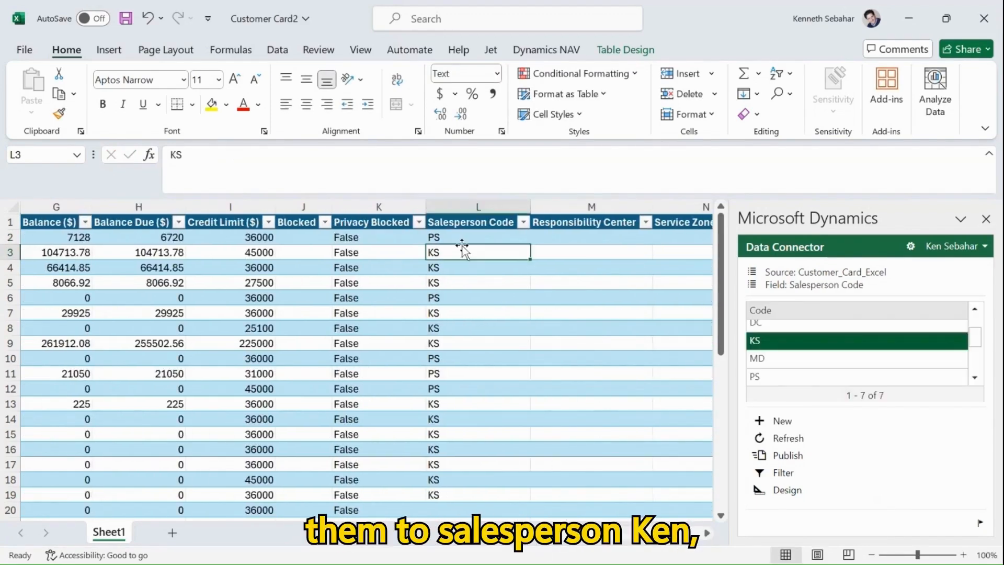
{"action": "type", "text": "KEN"}
{"action": "left_click", "coordinate": [618, 247]}
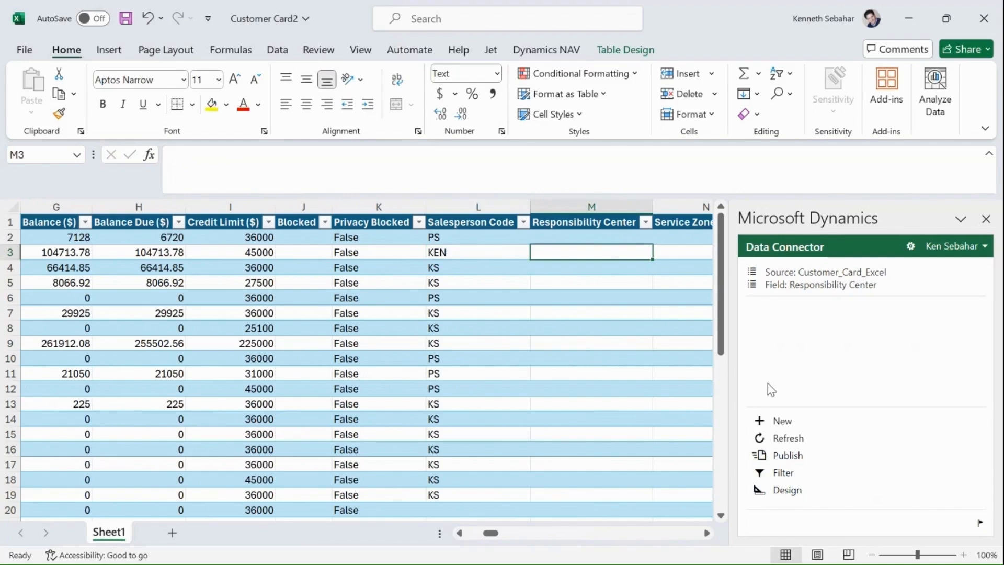
Publish the salesperson code changes through the data connector, then read and dismiss the publishing details.
{"action": "left_click", "coordinate": [788, 456]}
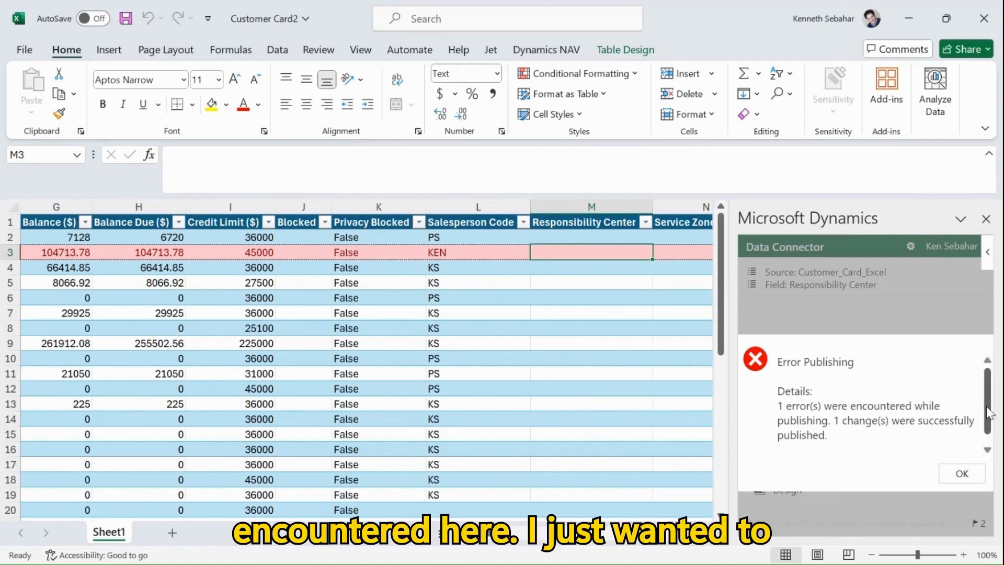
{"action": "left_click_drag", "start_coordinate": [985, 405], "coordinate": [977, 431]}
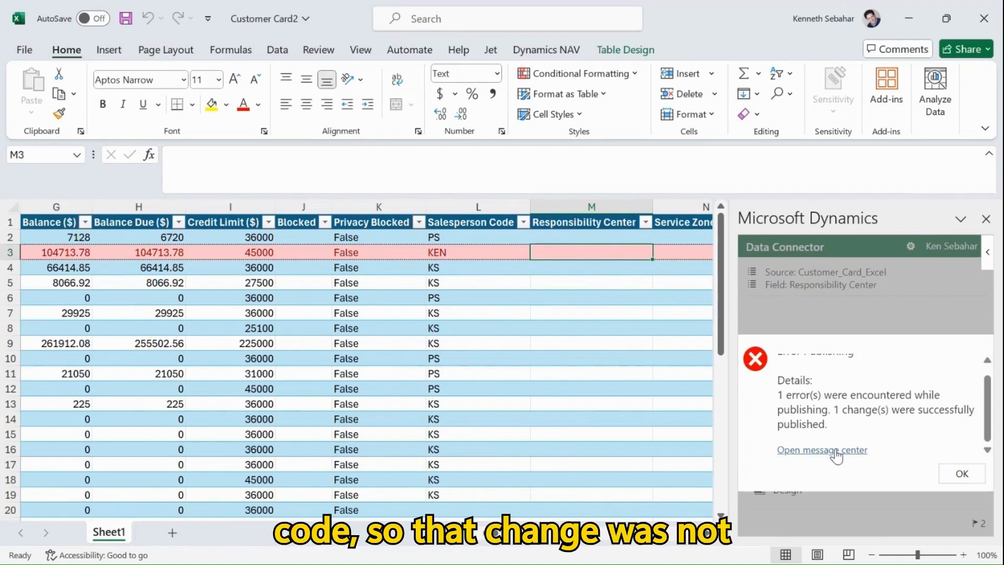
{"action": "left_click", "coordinate": [962, 473]}
Switch to Business Central in Chrome and check the Salesperson Code on the customer cards of Adatum Corporation and Trey Research.
{"action": "mouse_move", "coordinate": [178, 560]}
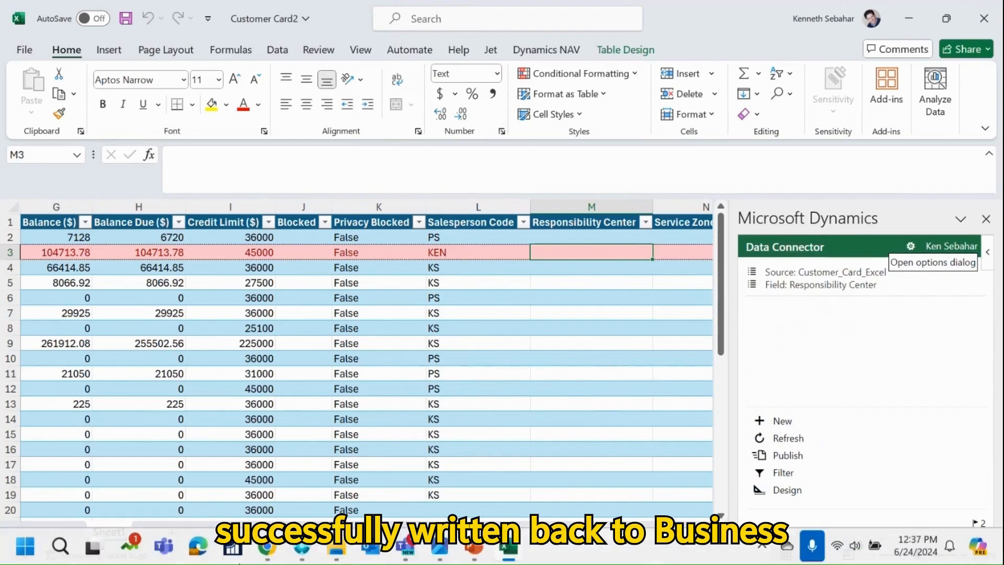
{"action": "left_click", "coordinate": [265, 541]}
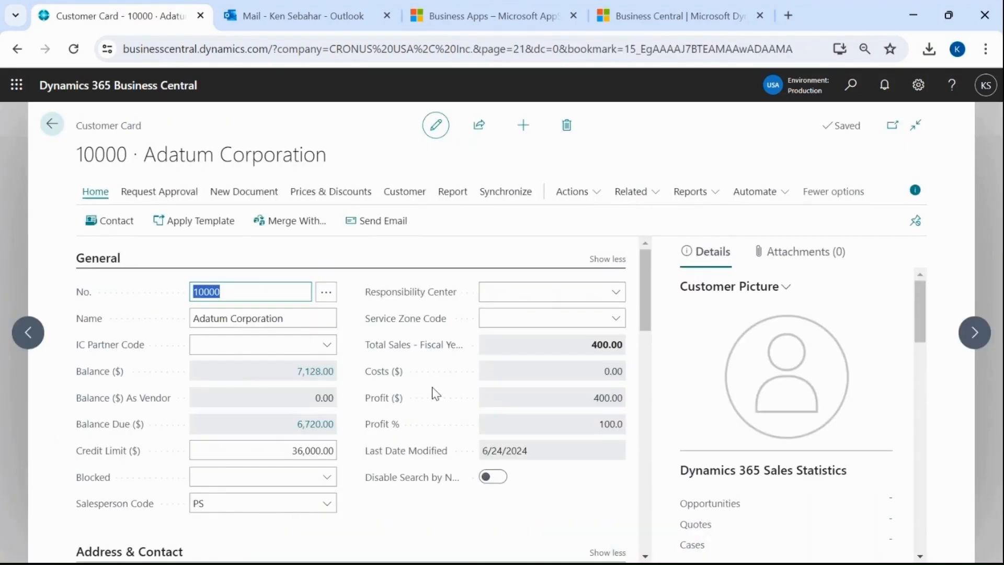
{"action": "left_click", "coordinate": [219, 504]}
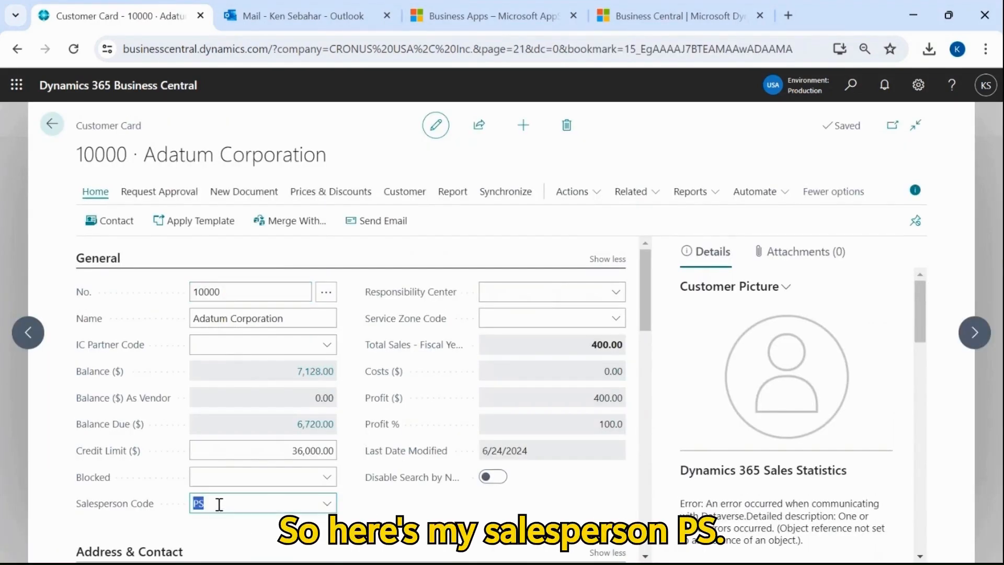
{"action": "left_click", "coordinate": [52, 124]}
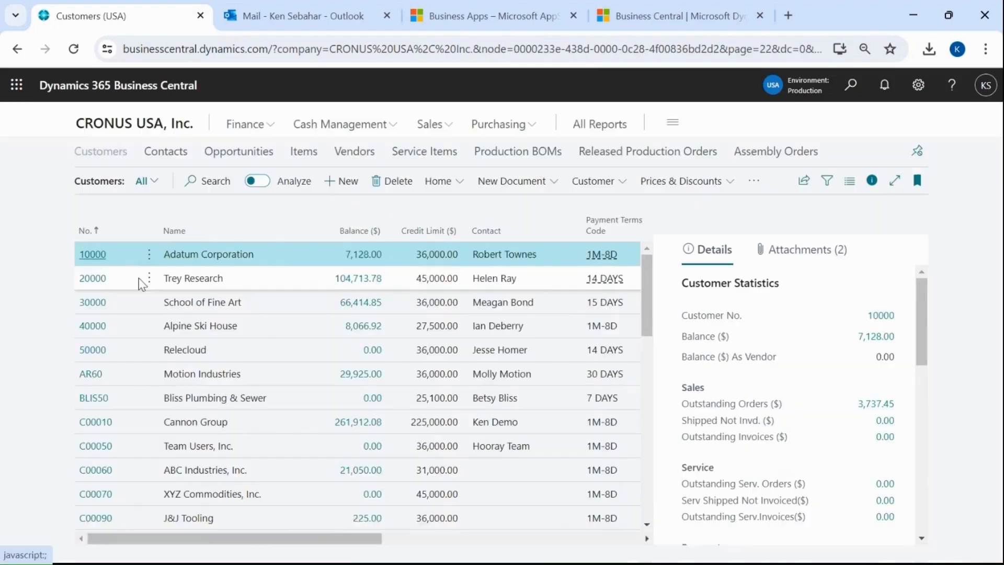
{"action": "left_click", "coordinate": [93, 280]}
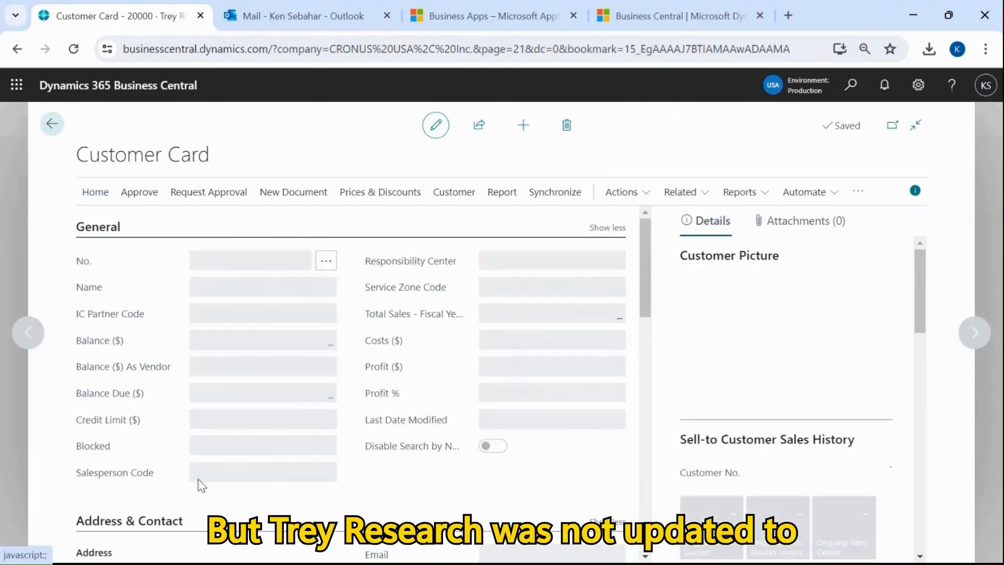
{"action": "left_click", "coordinate": [213, 477]}
{"action": "left_click", "coordinate": [355, 502]}
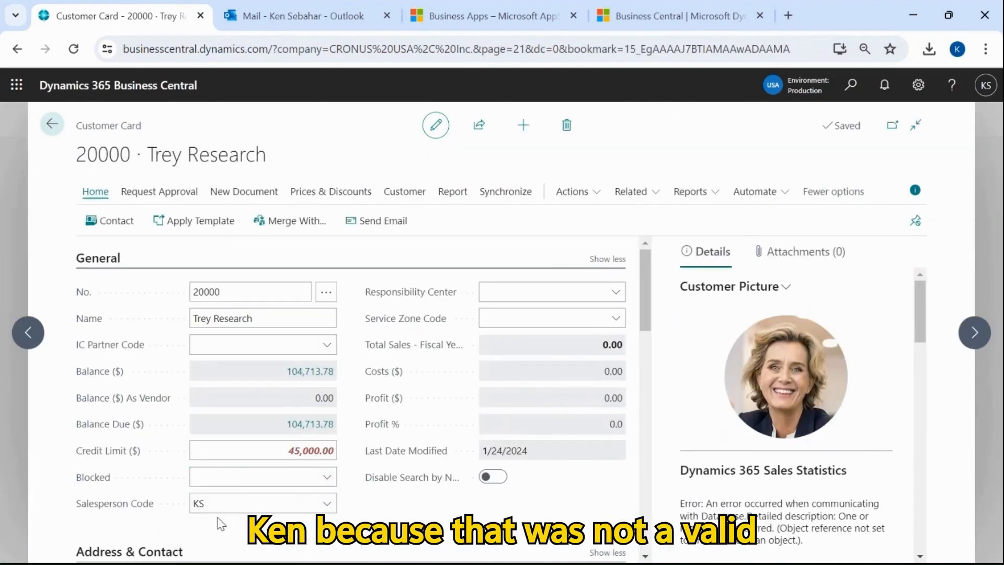
{"action": "left_click", "coordinate": [56, 135]}
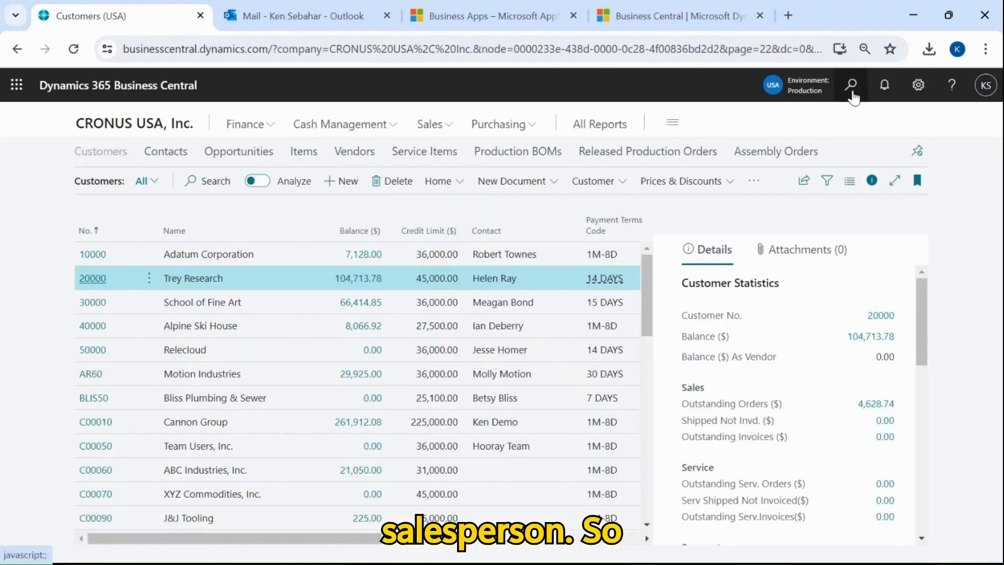